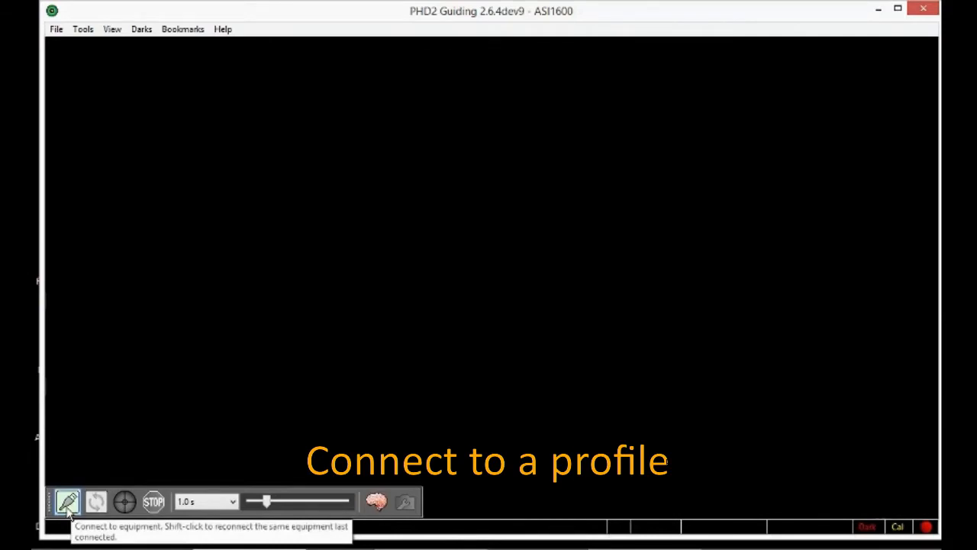
- Connect all the equipment of the ASI1600 profile, the ZWO ASI camera and the AvalonStarGo mount
{"action": "left_click", "coordinate": [68, 509]}
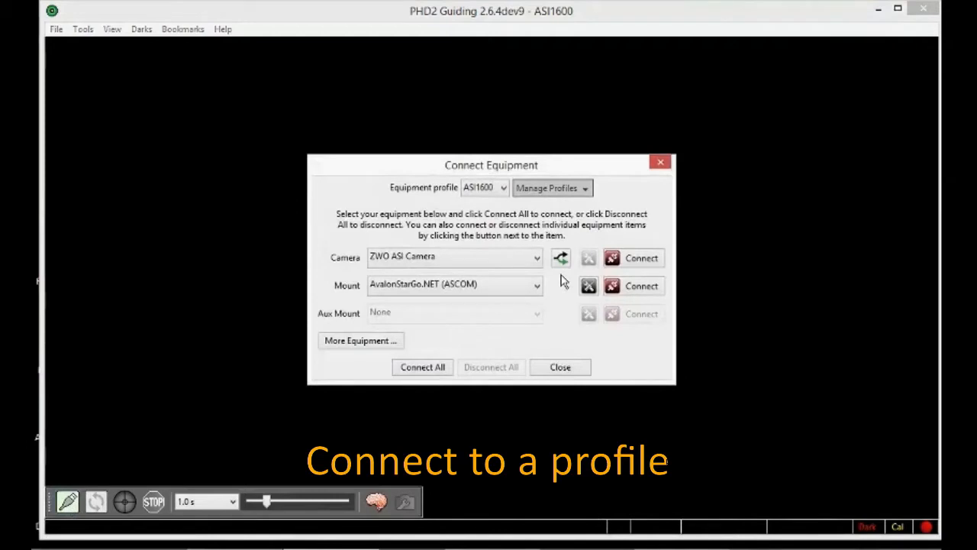
{"action": "left_click", "coordinate": [422, 369]}
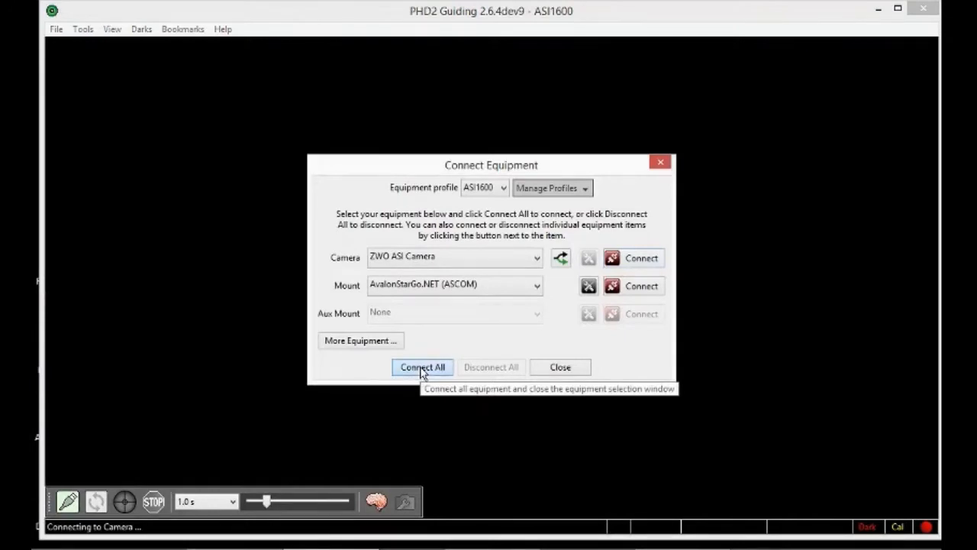
- Check the guide scope's focal length in the advanced guiding settings
{"action": "left_click", "coordinate": [377, 502]}
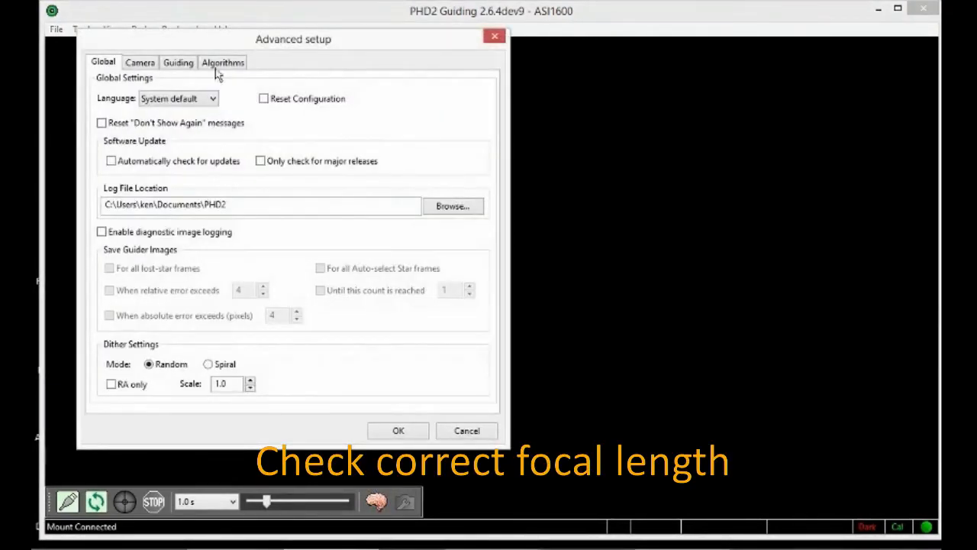
{"action": "left_click", "coordinate": [176, 70]}
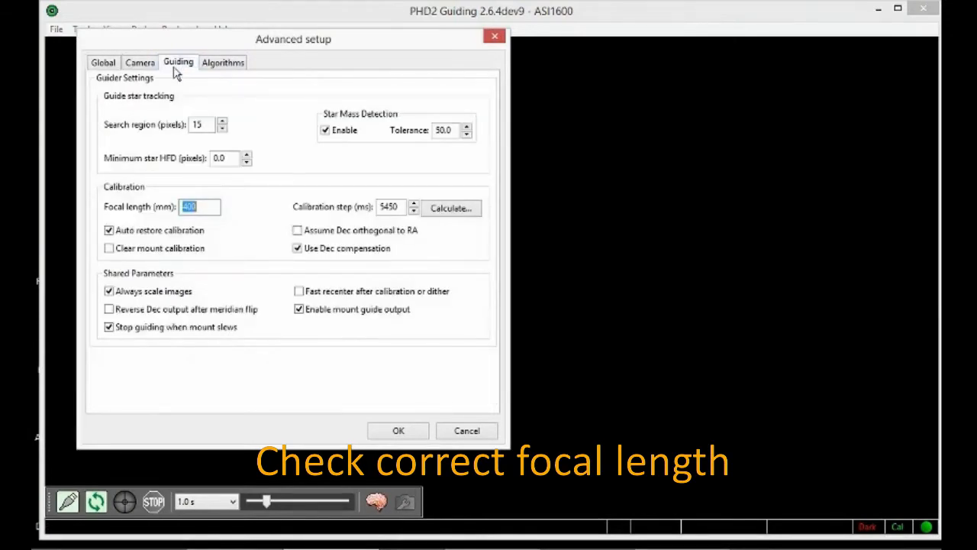
{"action": "left_click", "coordinate": [198, 207]}
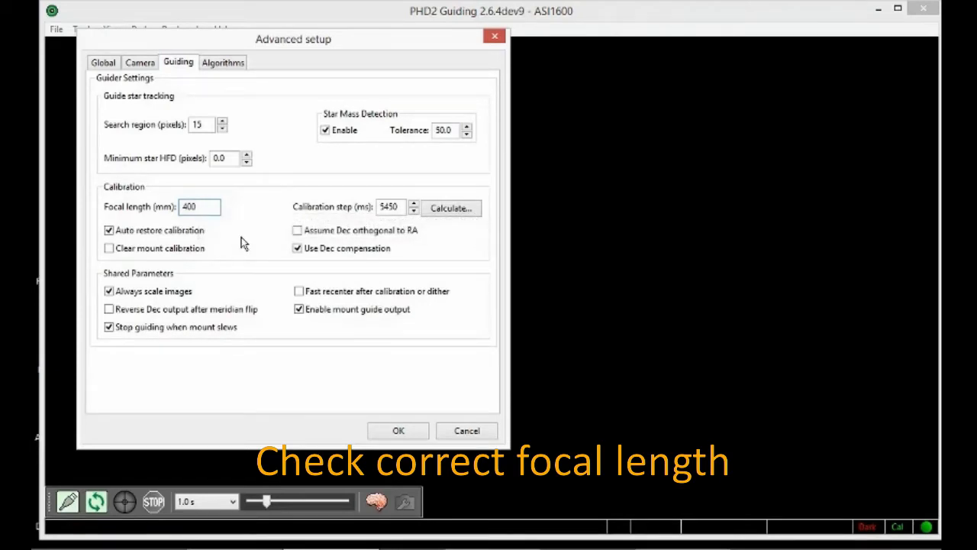
{"action": "left_click", "coordinate": [397, 432]}
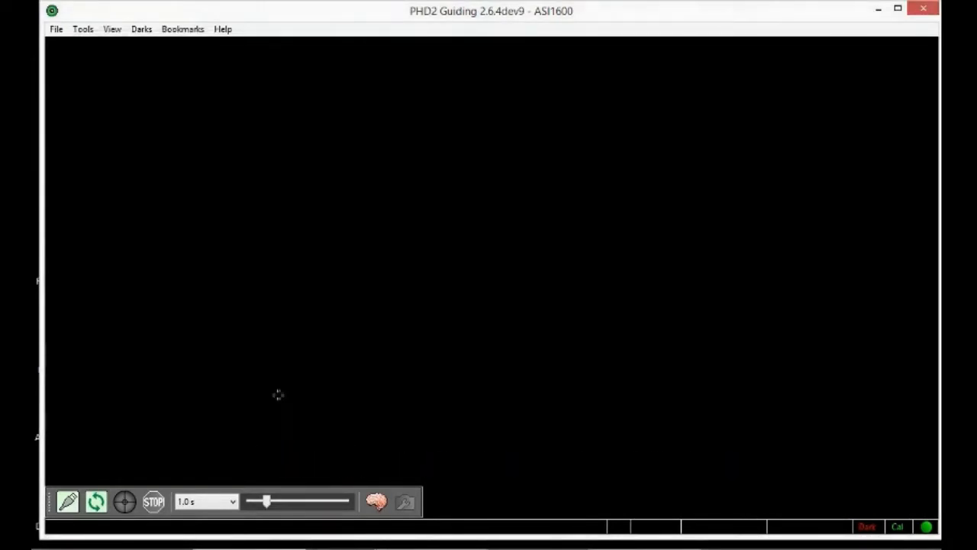
- Start looping exposures and review the camera's noise reduction, gain and binning settings in the advanced setup
{"action": "left_click", "coordinate": [95, 502]}
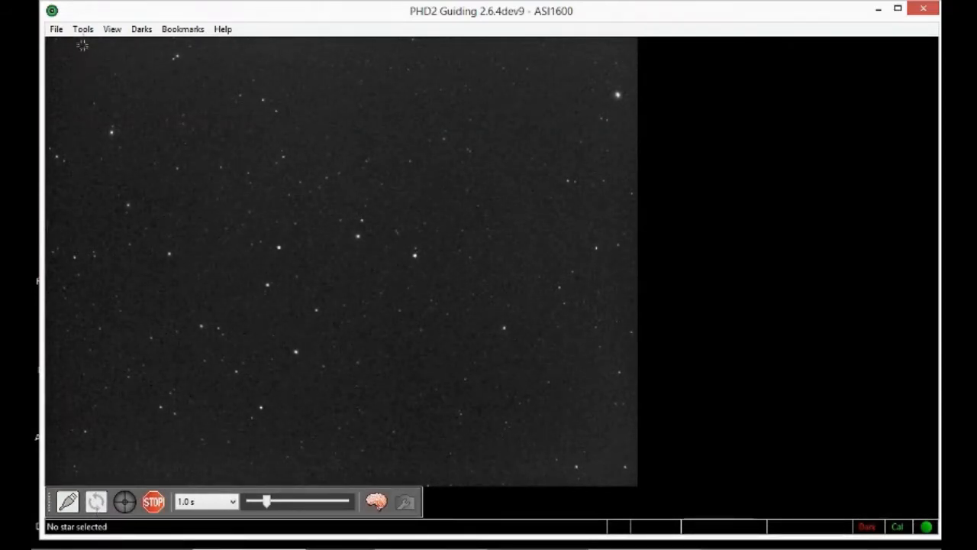
{"action": "left_click", "coordinate": [375, 501]}
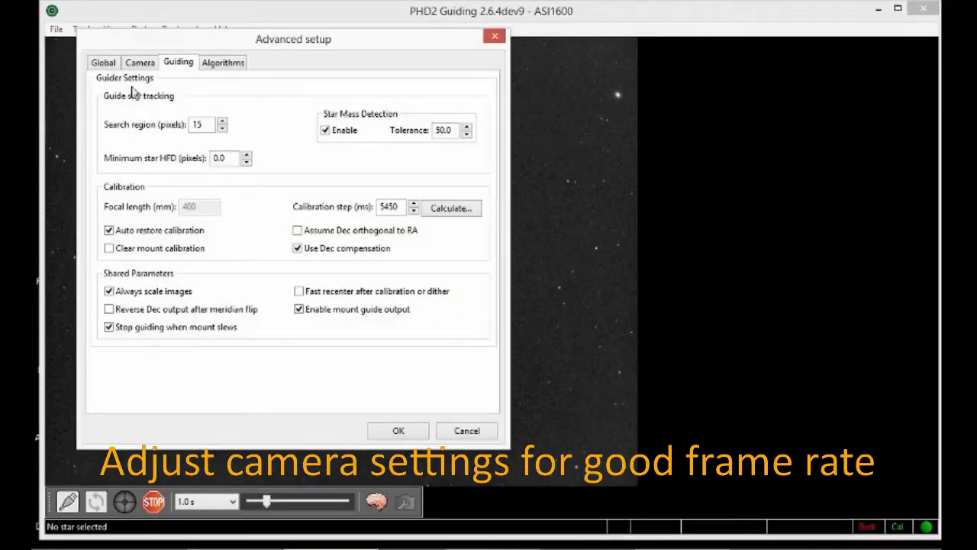
{"action": "left_click", "coordinate": [139, 63]}
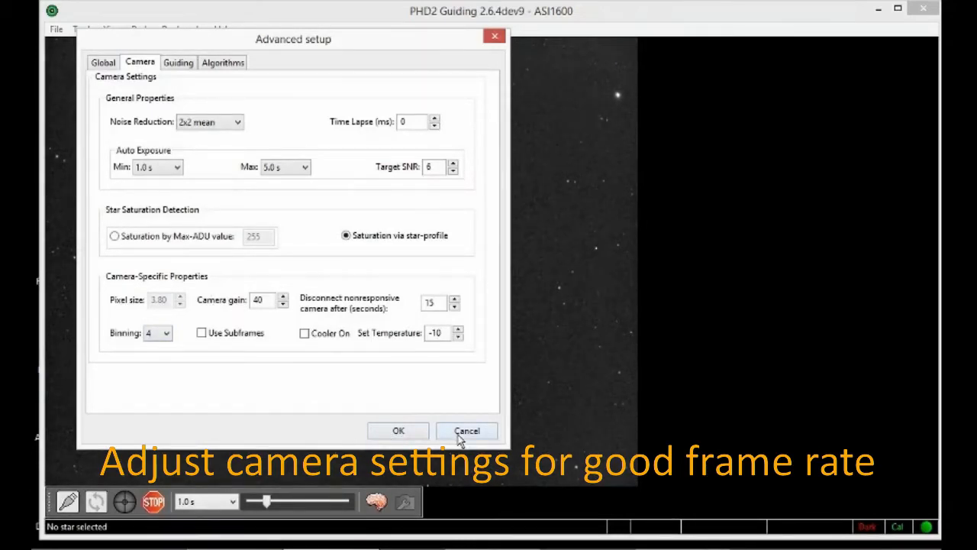
{"action": "left_click", "coordinate": [399, 432]}
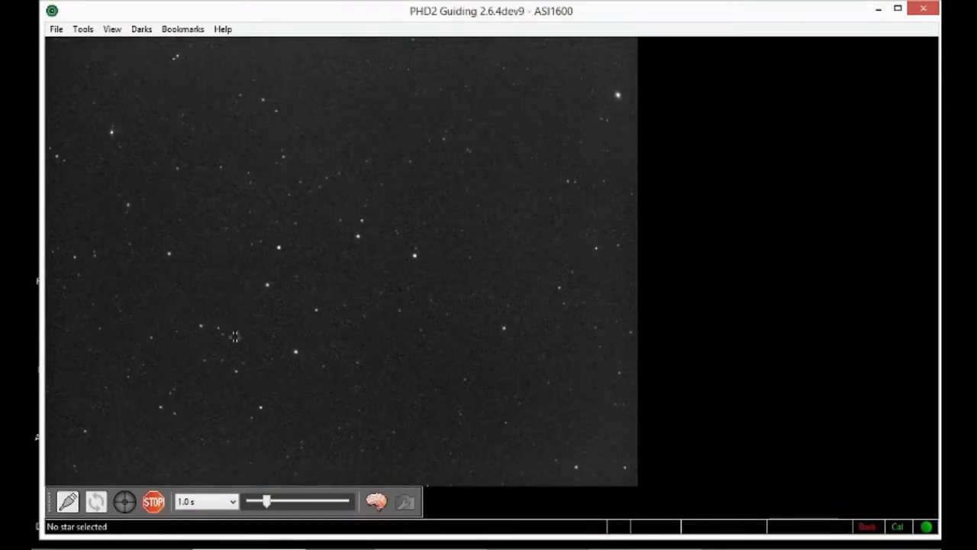
- Slightly adjust the screen gamma of the star image
{"action": "mouse_move", "coordinate": [266, 502]}
{"action": "left_mouse_down"}
{"action": "mouse_move", "coordinate": [258, 503]}
{"action": "mouse_move", "coordinate": [270, 502]}
{"action": "left_mouse_up"}
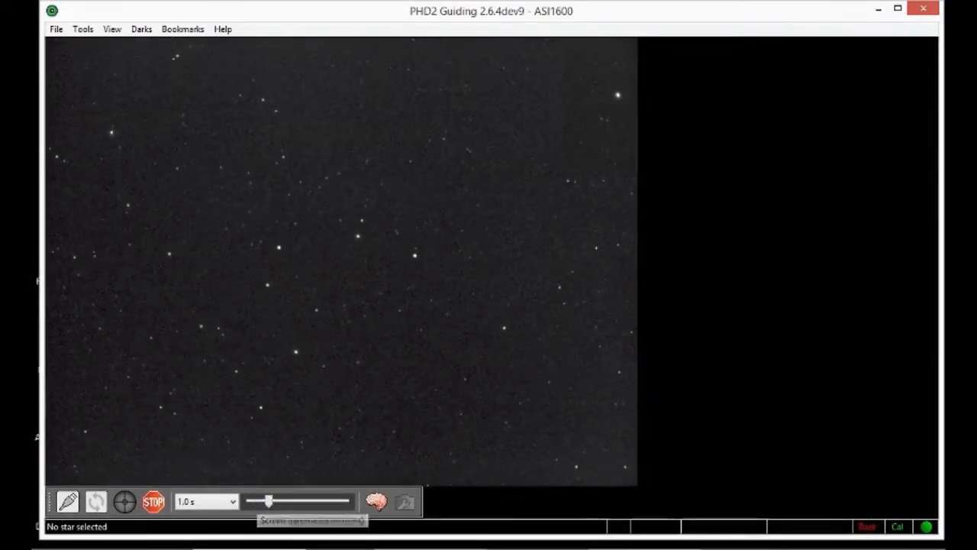
{"action": "left_click", "coordinate": [85, 34]}
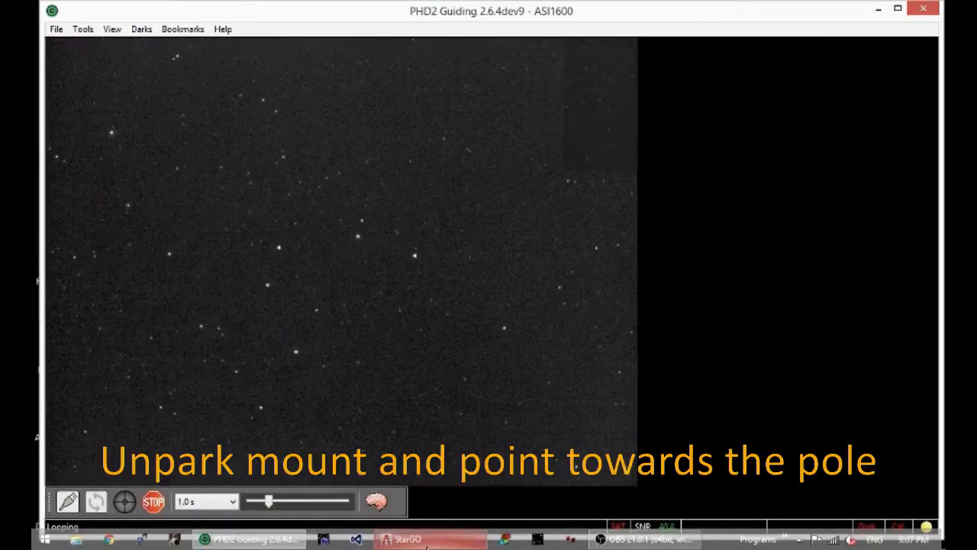
- Switch to StarGO, unpark the mount and minimise the mount control window
{"action": "left_click", "coordinate": [426, 542]}
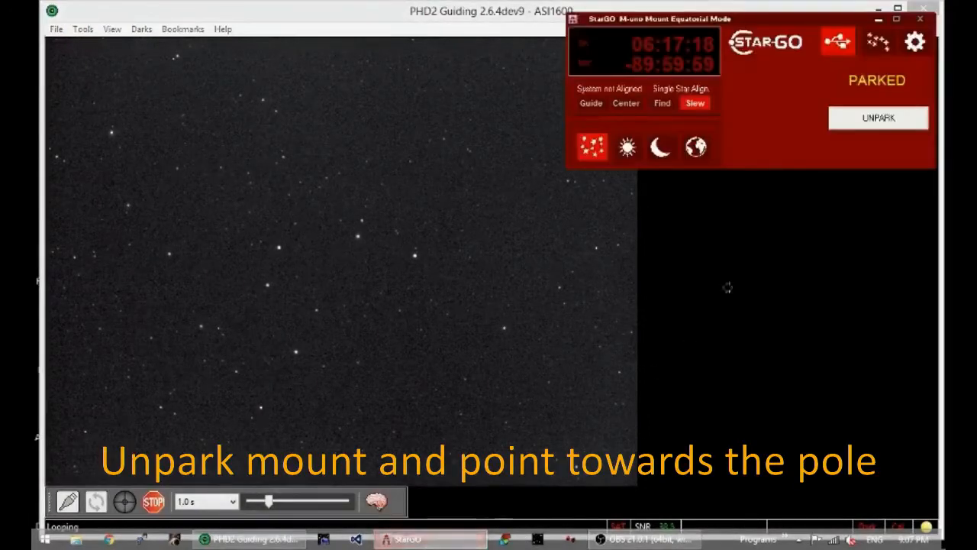
{"action": "left_click", "coordinate": [872, 120]}
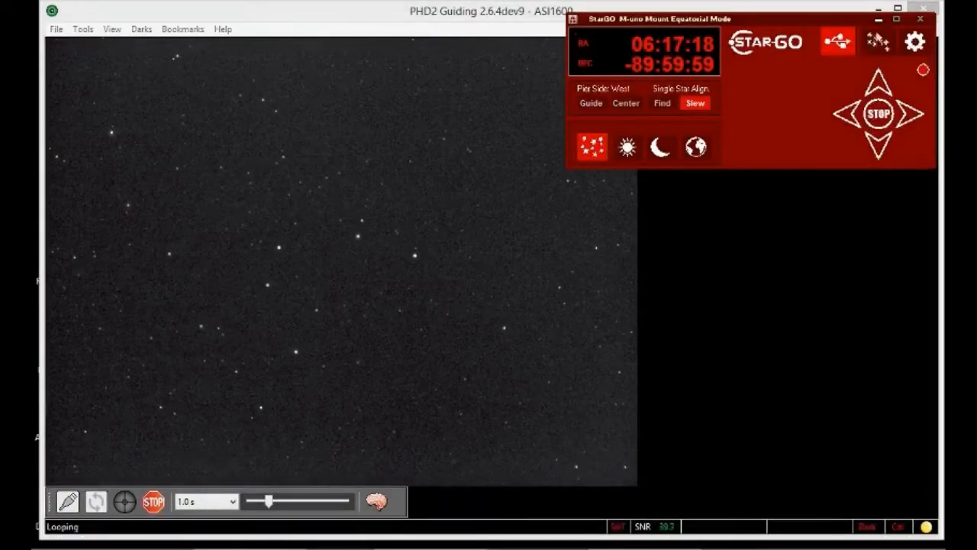
{"action": "left_click", "coordinate": [878, 20]}
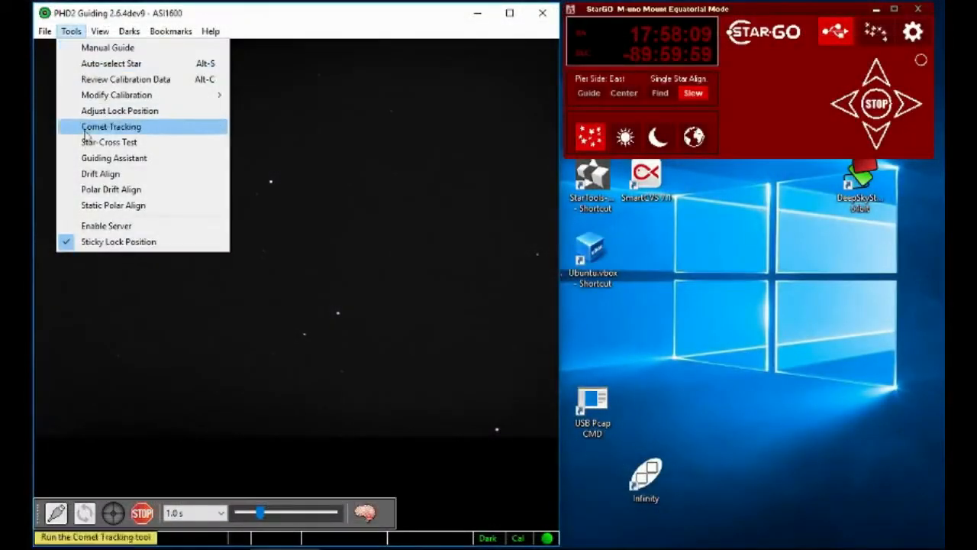
- Open the Static Polar Alignment tool and switch Flip camera off and on again to compare chart orientations
{"action": "left_click", "coordinate": [99, 205]}
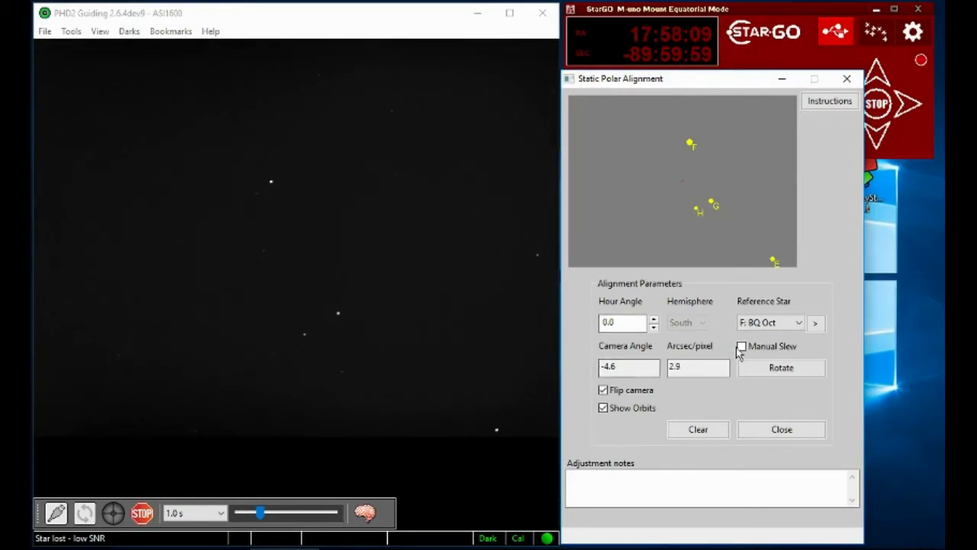
{"action": "left_click", "coordinate": [603, 391]}
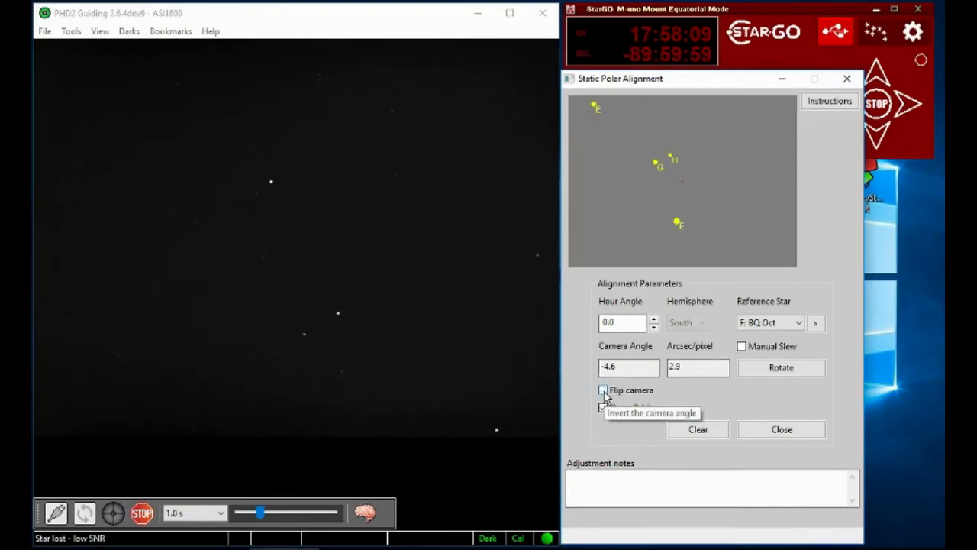
{"action": "left_click", "coordinate": [603, 390]}
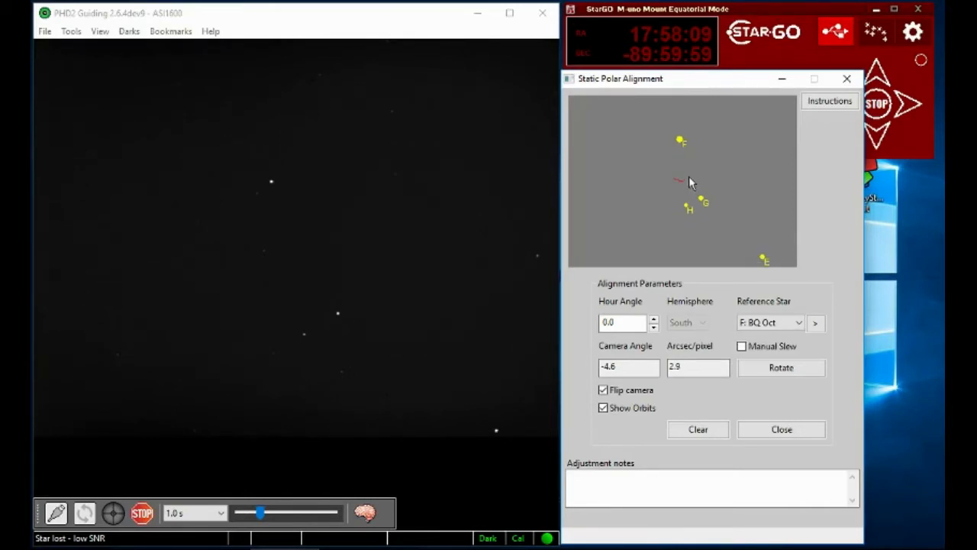
- Set the scope's hour angle to 23.6 and shift the star chart to match the guide camera image
{"action": "left_click", "coordinate": [654, 319]}
{"action": "left_click", "coordinate": [654, 327]}
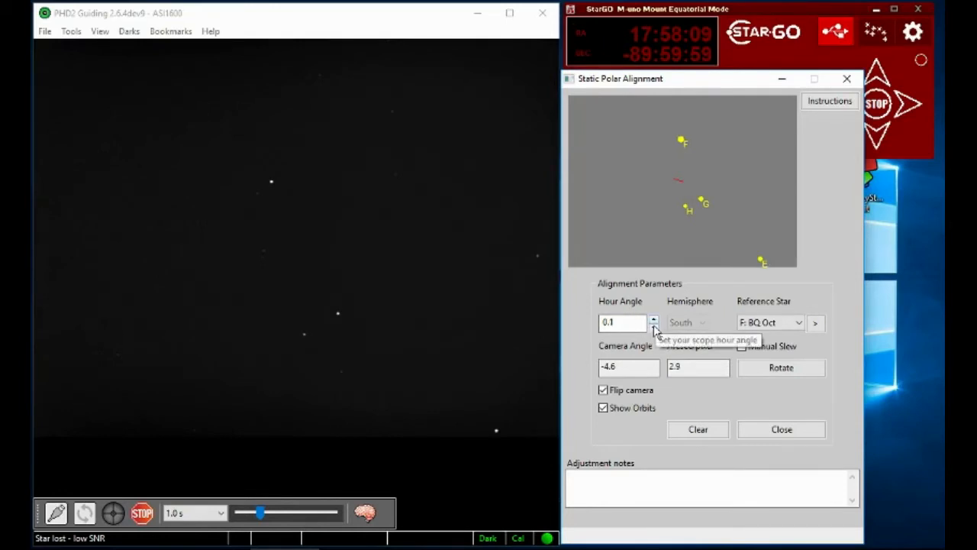
{"action": "left_click", "coordinate": [654, 327]}
{"action": "left_click", "coordinate": [654, 326]}
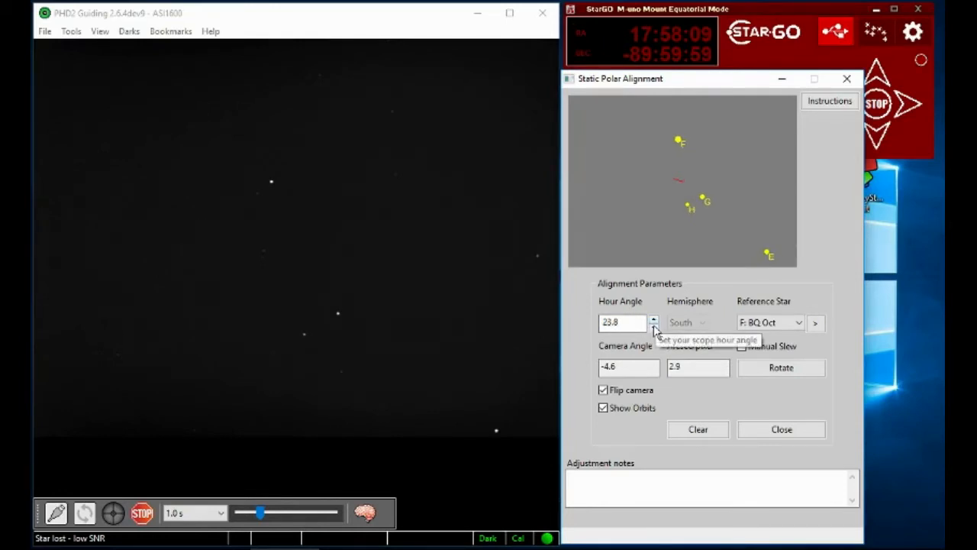
{"action": "left_click", "coordinate": [654, 327]}
{"action": "left_click", "coordinate": [655, 326]}
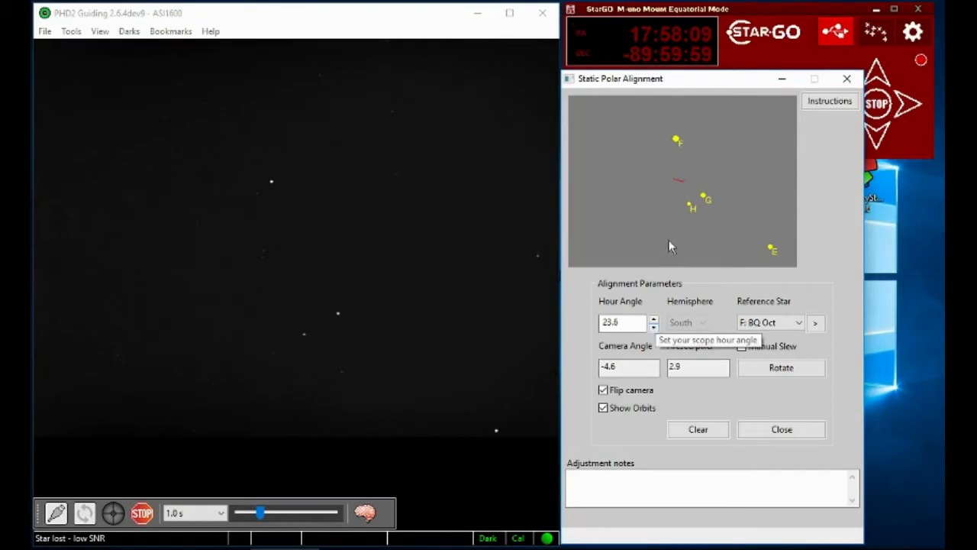
{"action": "left_click", "coordinate": [690, 168]}
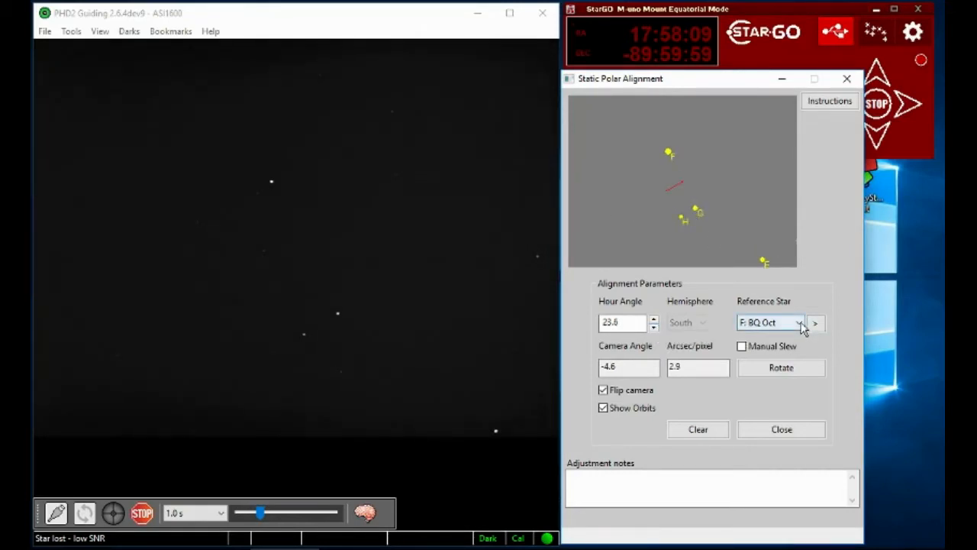
- Choose H: HD98784 as the reference star and centre the star chart on it
{"action": "left_click", "coordinate": [799, 324]}
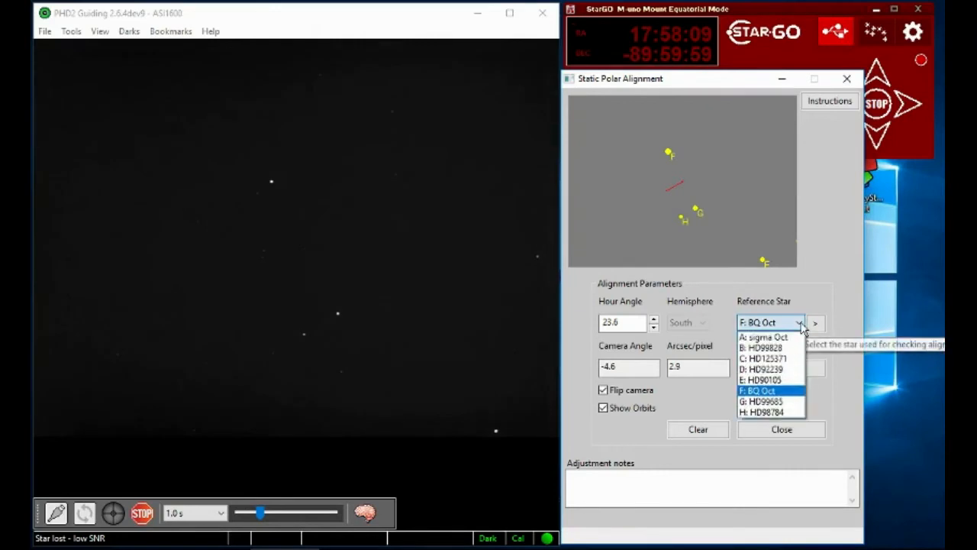
{"action": "left_click", "coordinate": [769, 412]}
{"action": "left_click", "coordinate": [815, 327]}
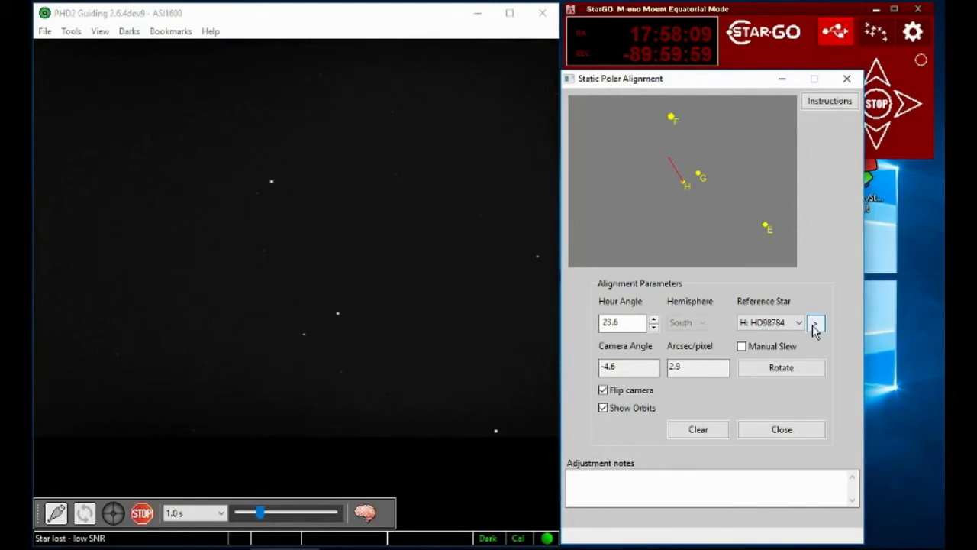
- Set the reference star back to F: BQ Oct and reposition the star chart for it
{"action": "left_click", "coordinate": [799, 323]}
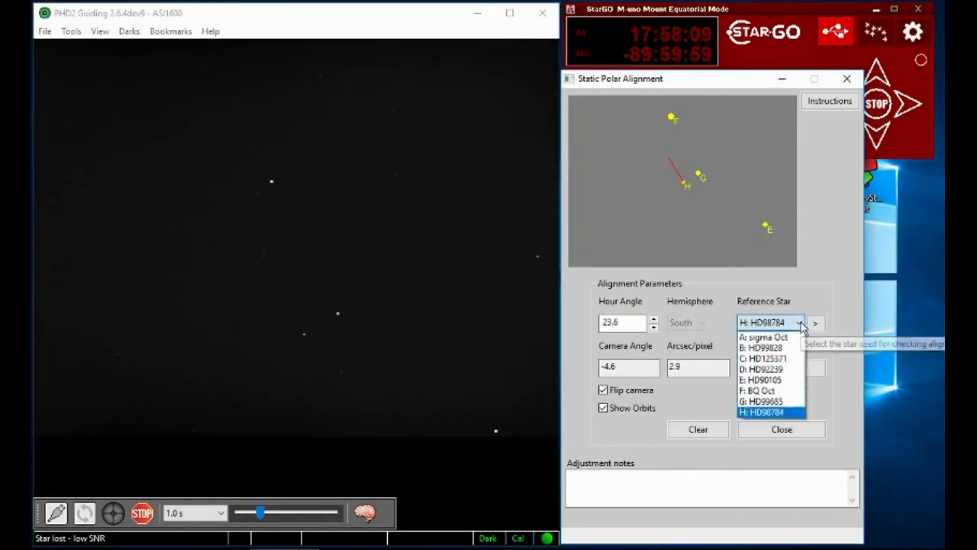
{"action": "left_click", "coordinate": [786, 390]}
{"action": "left_click", "coordinate": [815, 324]}
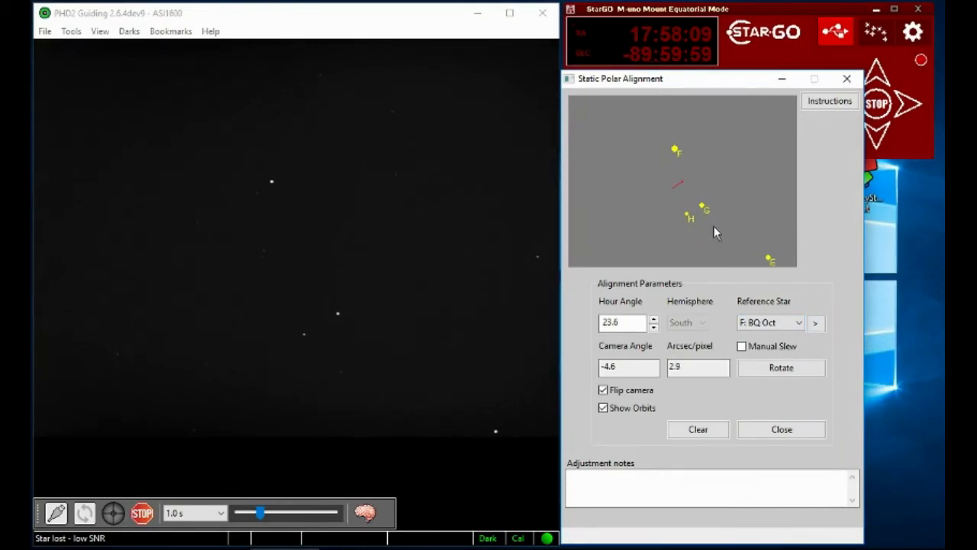
- Enable Manual Slew, select the star matching BQ Oct in the camera image and get its first position
{"action": "left_click", "coordinate": [741, 346]}
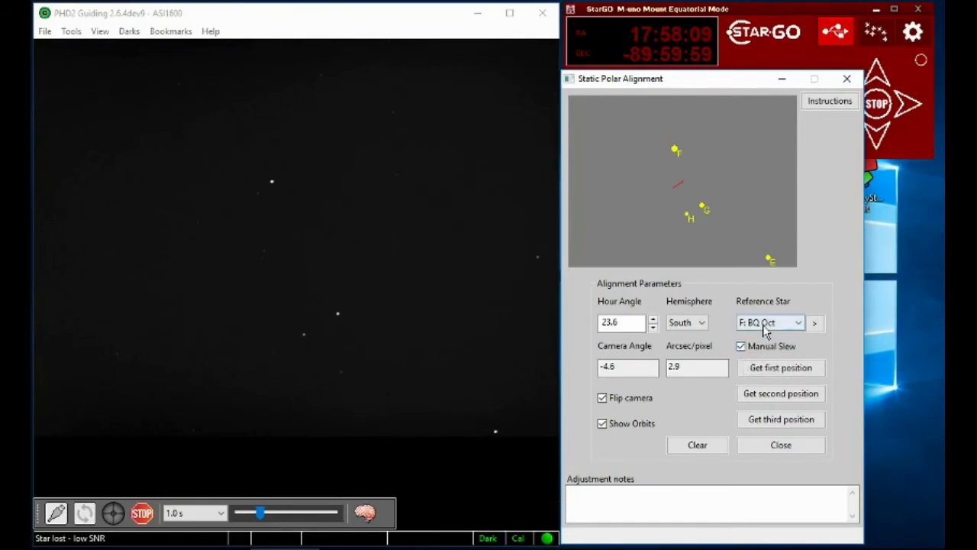
{"action": "left_click", "coordinate": [271, 182]}
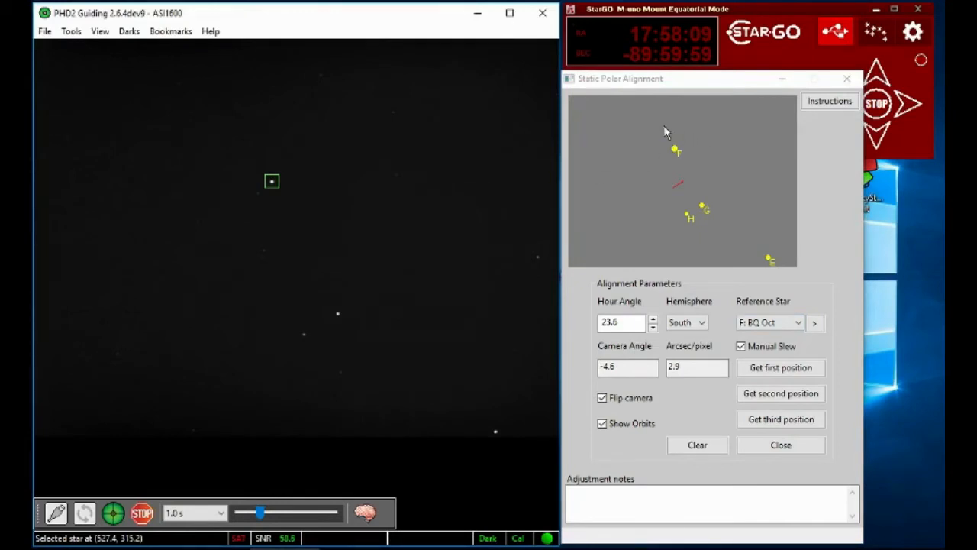
{"action": "left_click", "coordinate": [799, 325]}
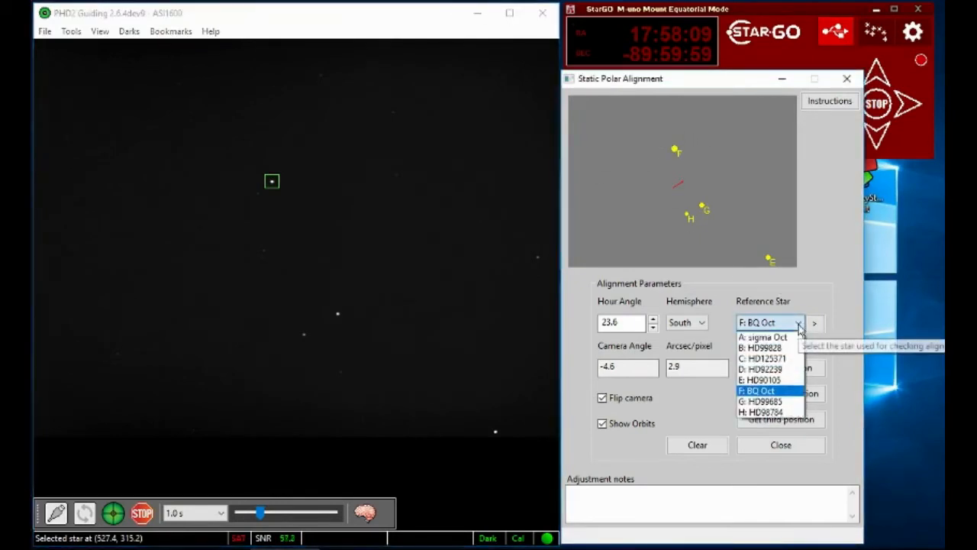
{"action": "left_click", "coordinate": [781, 397]}
{"action": "left_click", "coordinate": [782, 397]}
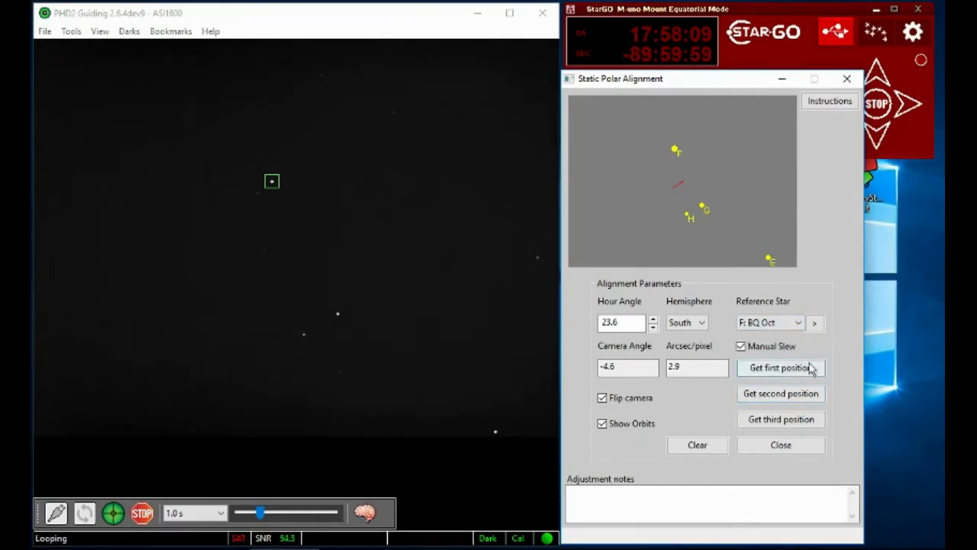
{"action": "left_click", "coordinate": [811, 371]}
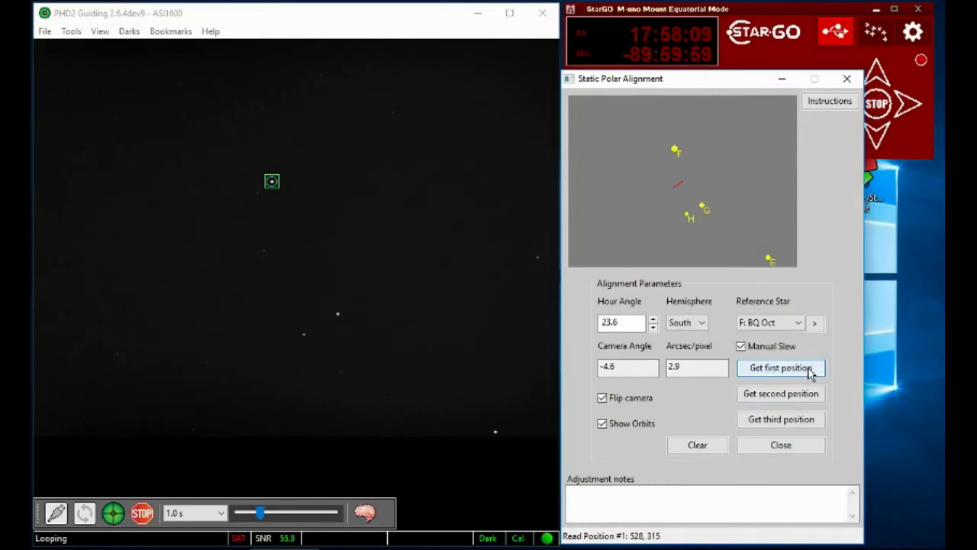
- Switch to StarGO, set the slew speed to Find and rotate the mount in right ascension
{"action": "left_click", "coordinate": [755, 11]}
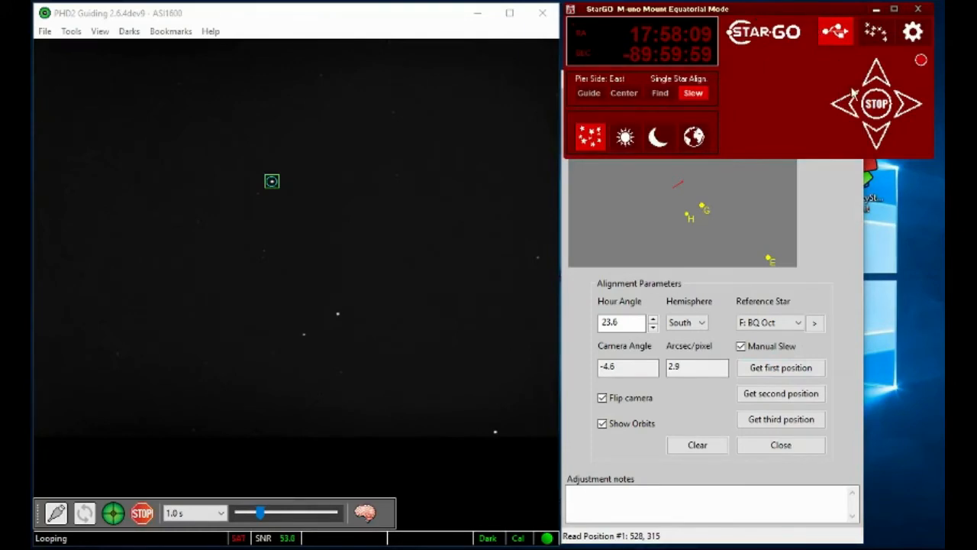
{"action": "left_click", "coordinate": [660, 93]}
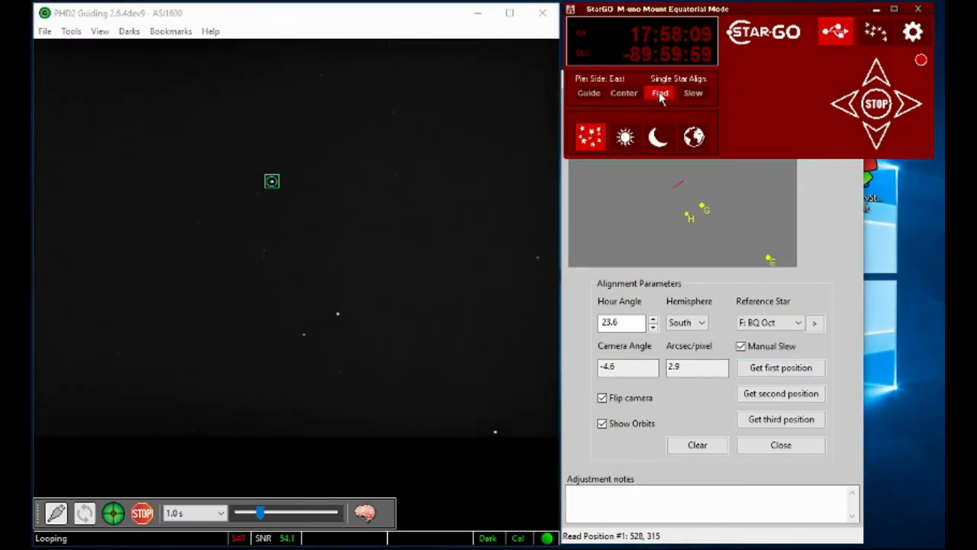
{"action": "left_click", "coordinate": [844, 111]}
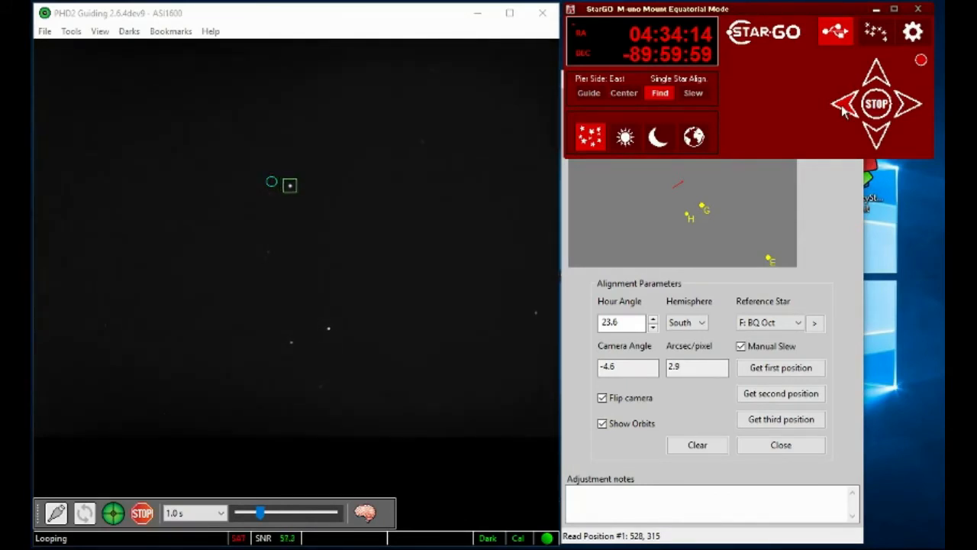
{"action": "left_click", "coordinate": [844, 111]}
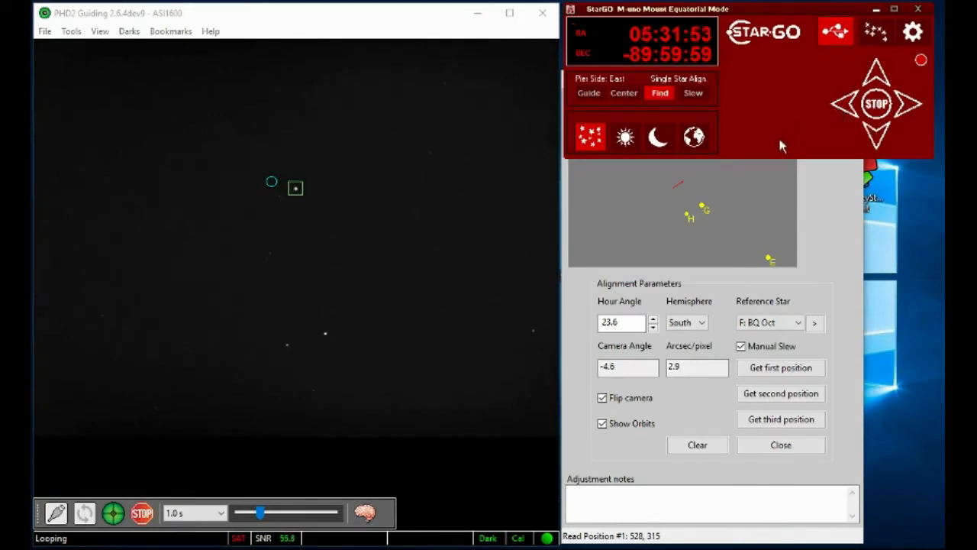
- Get the second and third positions of the reference star, rotating the mount further in right ascension with StarGO between them
{"action": "left_click", "coordinate": [763, 395]}
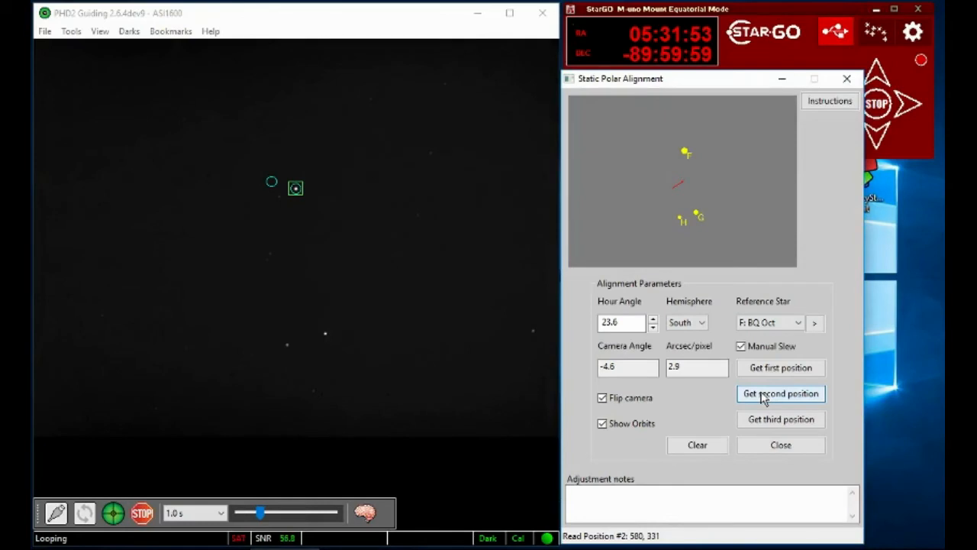
{"action": "left_click", "coordinate": [746, 13]}
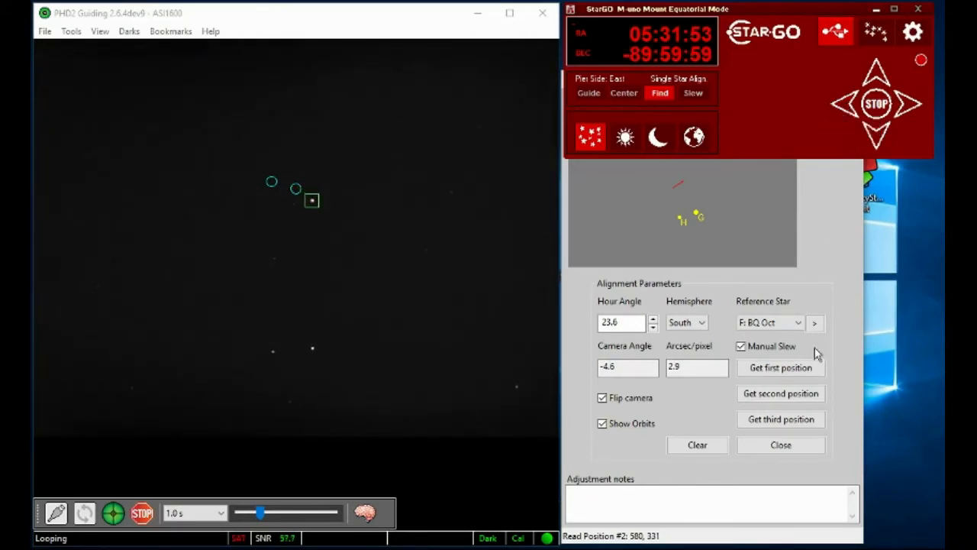
{"action": "left_click", "coordinate": [797, 419]}
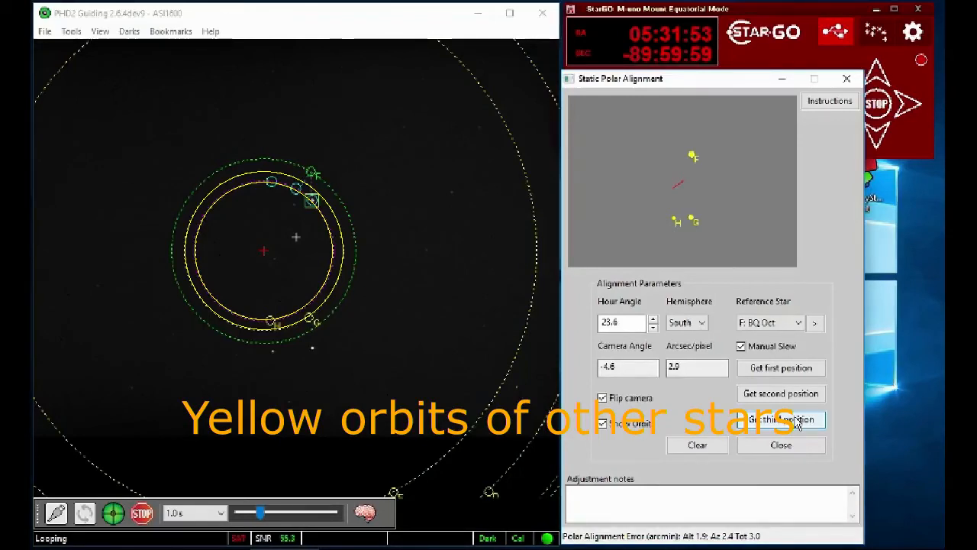
{"action": "left_click", "coordinate": [798, 424]}
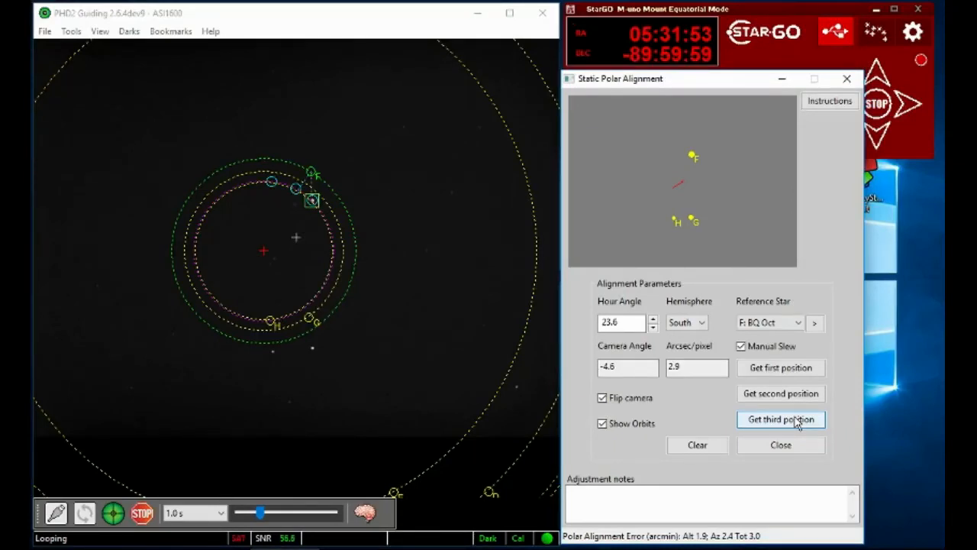
- Try raising the hour angle to 23.8 to shift the star overlay, and set it back to 23.6
{"action": "left_click", "coordinate": [653, 322]}
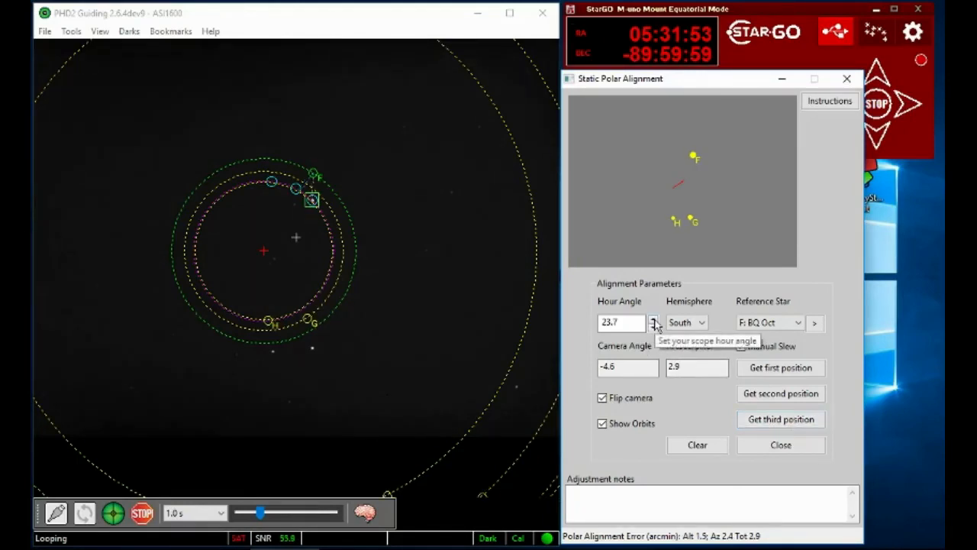
{"action": "left_click", "coordinate": [654, 321]}
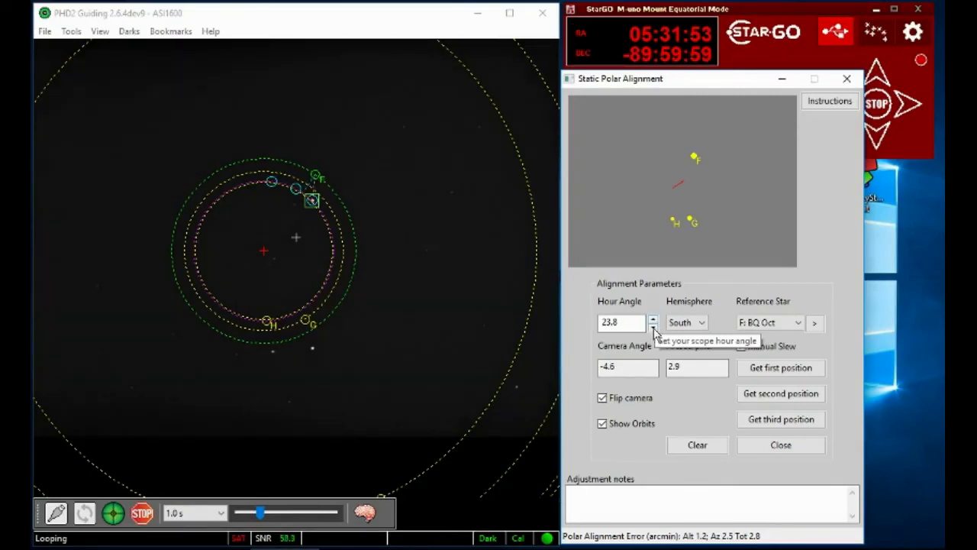
{"action": "left_click", "coordinate": [653, 327]}
{"action": "left_click", "coordinate": [654, 327]}
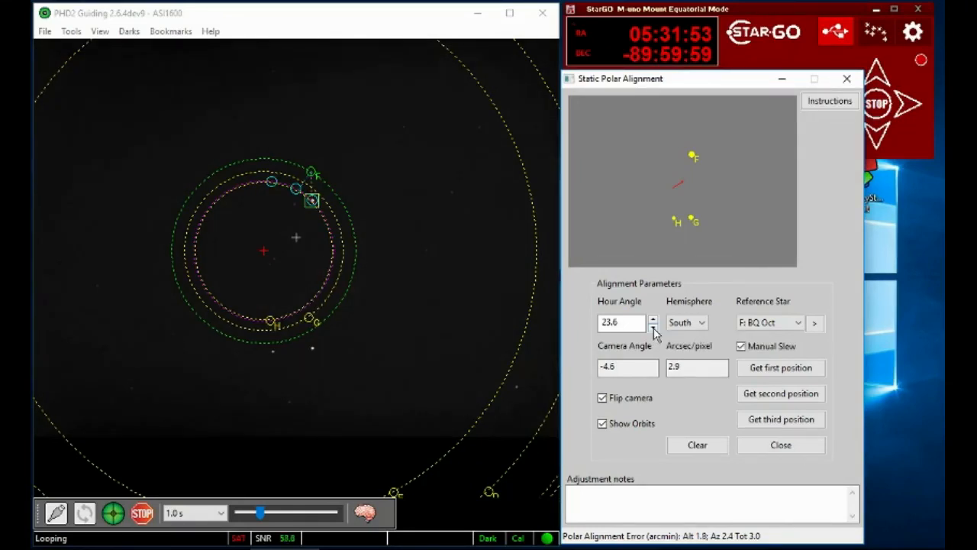
- Hide the star orbits and examine the correction lines around the reference star with Magnifier at 200%, closing Magnifier when done
{"action": "left_click", "coordinate": [605, 429]}
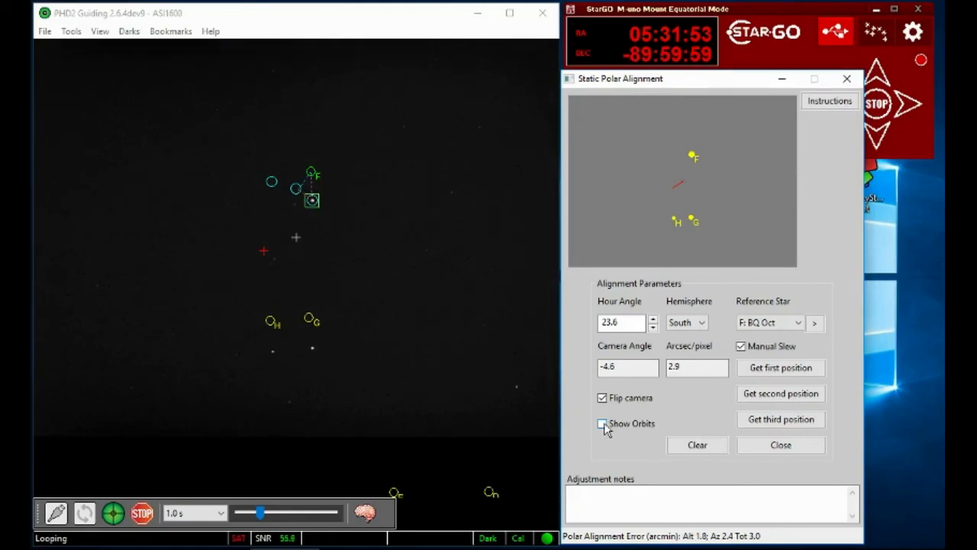
{"action": "mouse_move", "coordinate": [499, 546]}
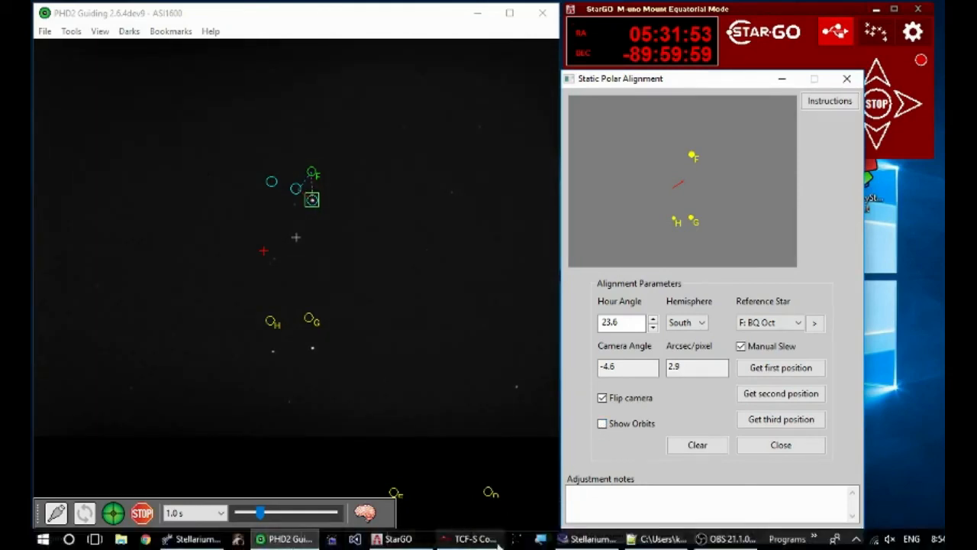
{"action": "left_click", "coordinate": [541, 539]}
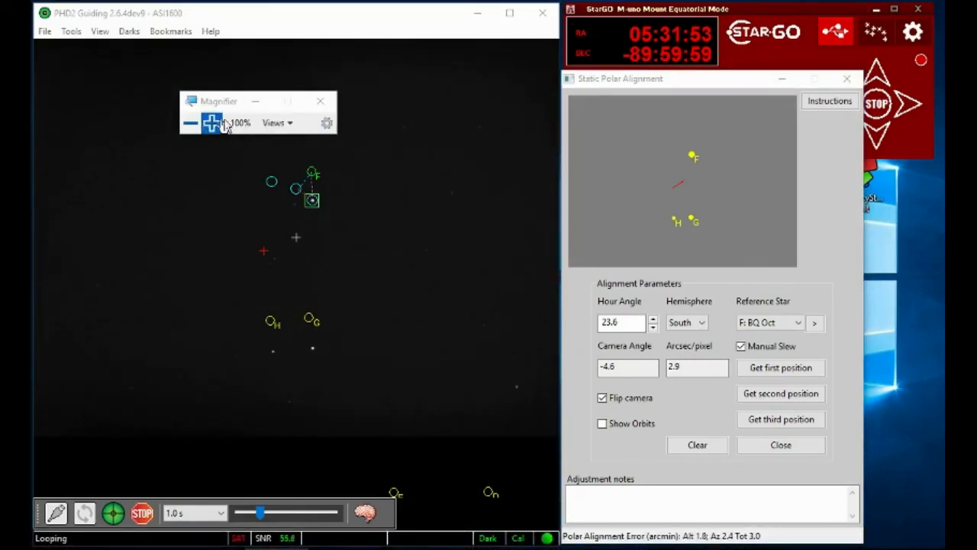
{"action": "left_click", "coordinate": [213, 125]}
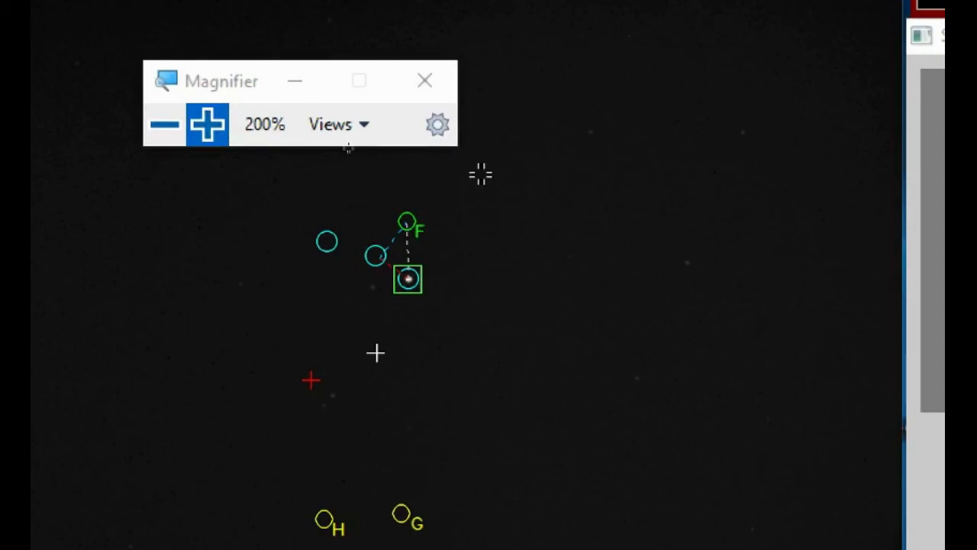
{"action": "left_click", "coordinate": [164, 125]}
{"action": "left_click", "coordinate": [425, 80]}
- Clear the recorded positions and alignment overlay from the camera image
{"action": "left_click", "coordinate": [690, 446]}
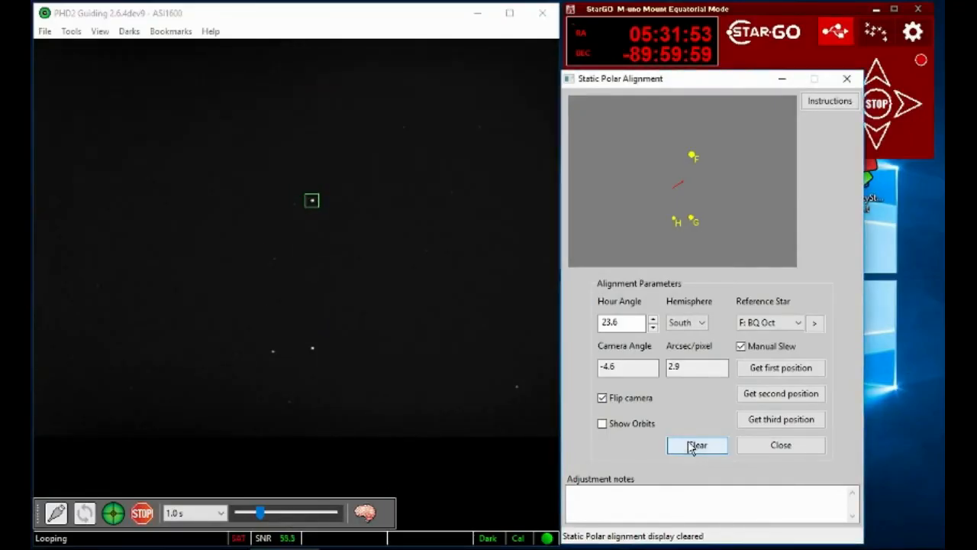